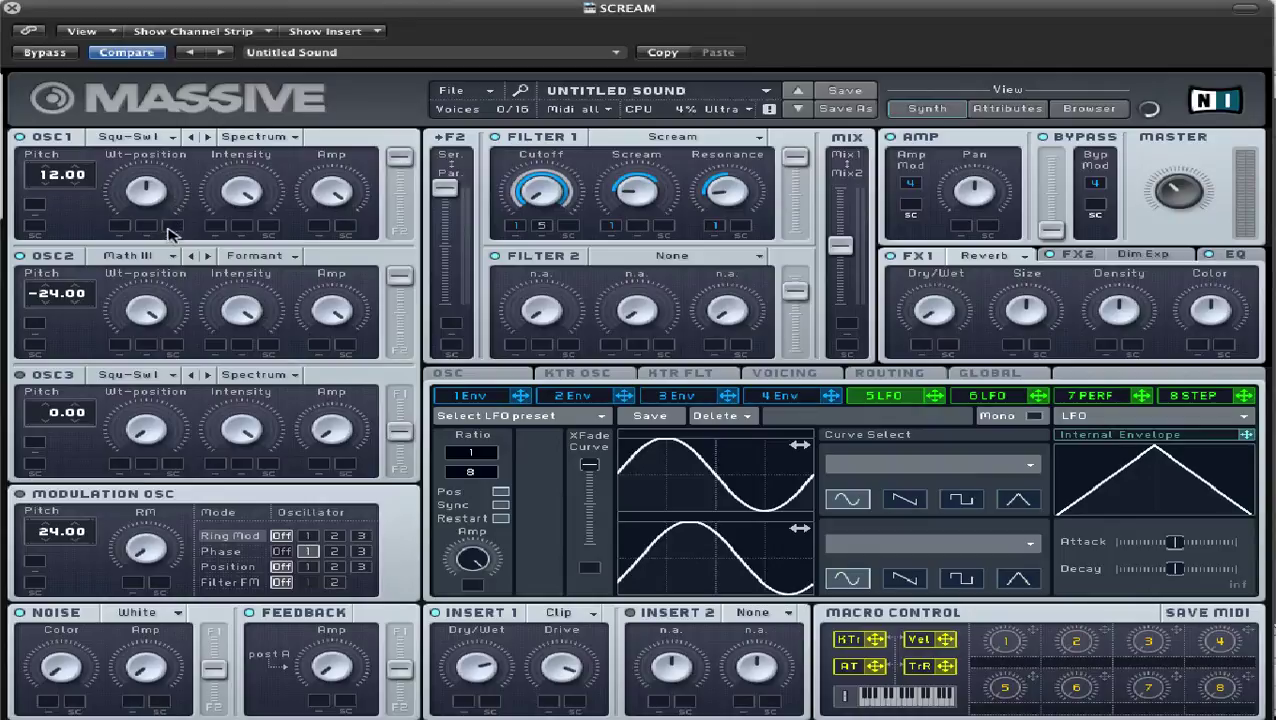
- Look through oscillator 2's wavetable list and Insert 1's effect types, keeping Math III and Clip
{"action": "left_click", "coordinate": [165, 255]}
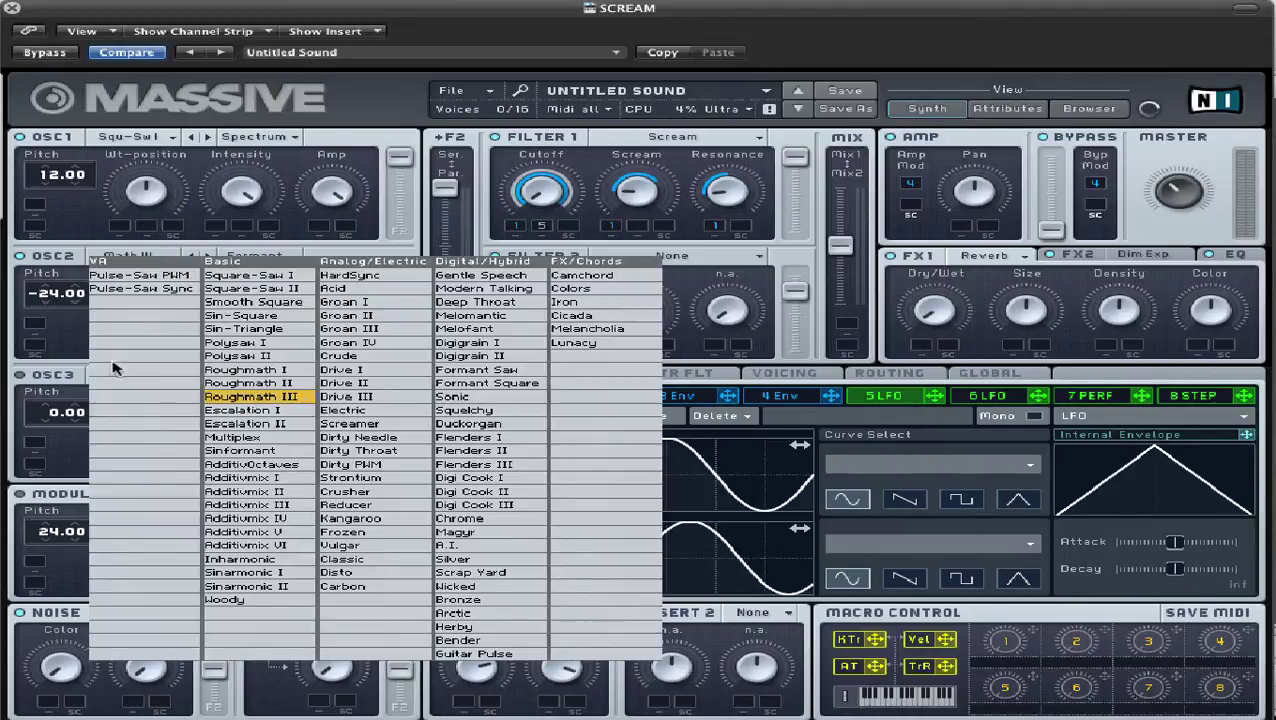
{"action": "left_click", "coordinate": [68, 342]}
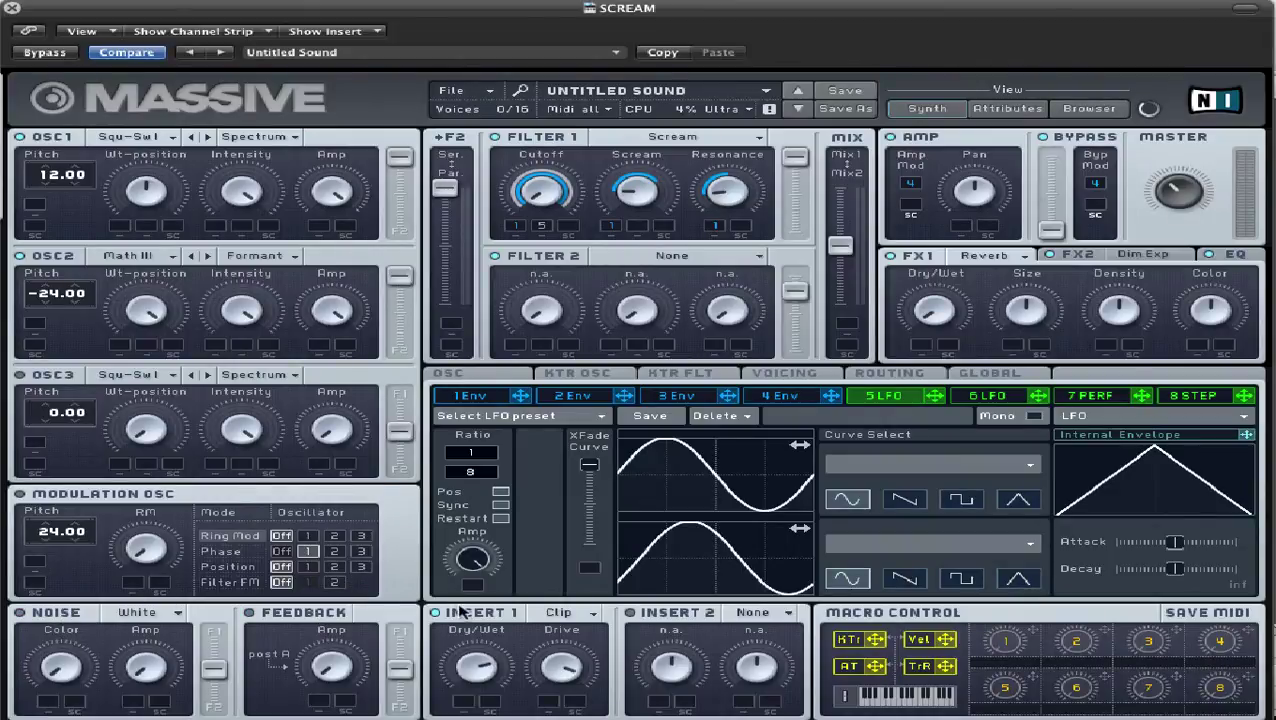
{"action": "left_click", "coordinate": [562, 613]}
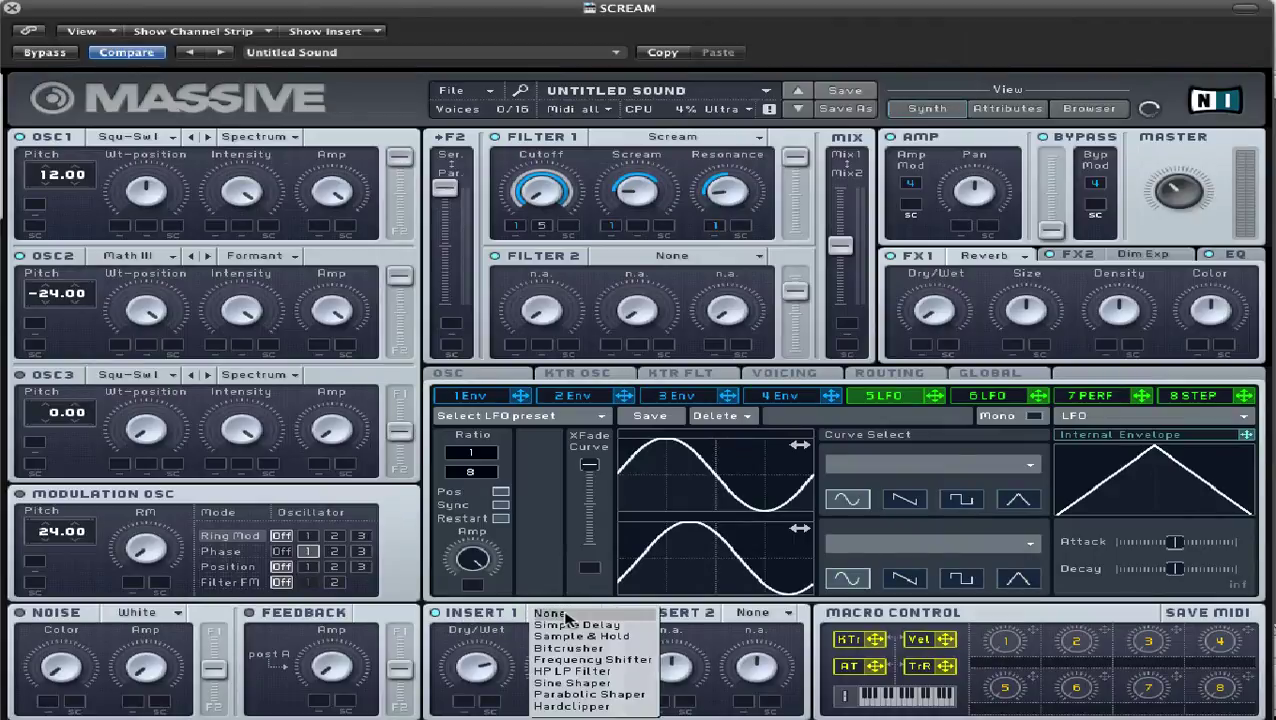
{"action": "left_click", "coordinate": [508, 637]}
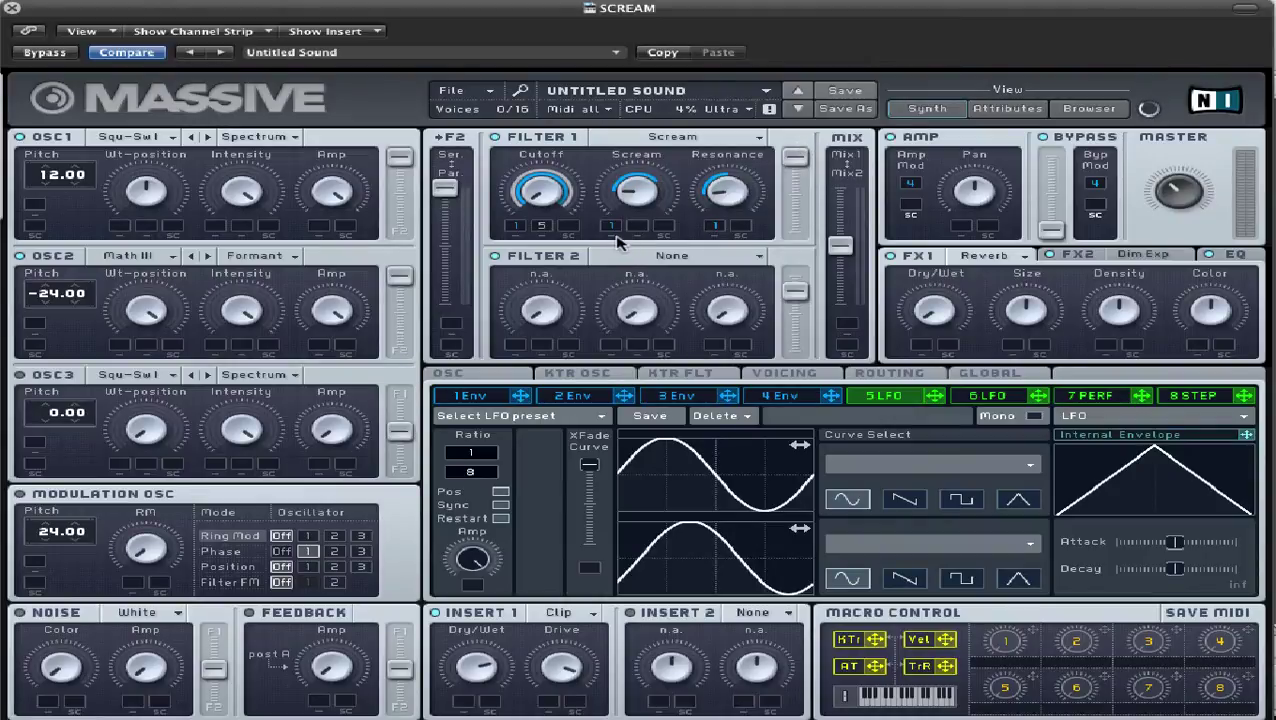
- Examine the curves and settings of envelopes 1 to 4, revisiting envelopes 1 and 4
{"action": "left_click", "coordinate": [486, 398]}
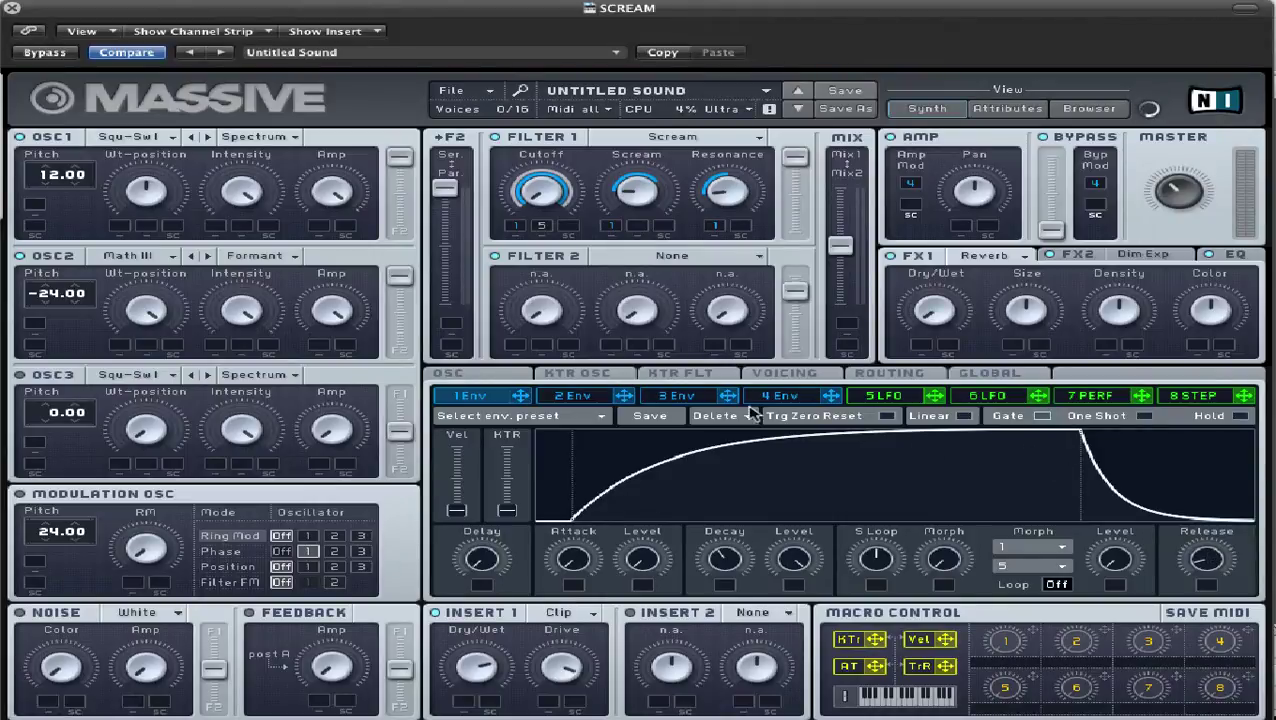
{"action": "left_click", "coordinate": [573, 395]}
{"action": "left_click", "coordinate": [677, 395]}
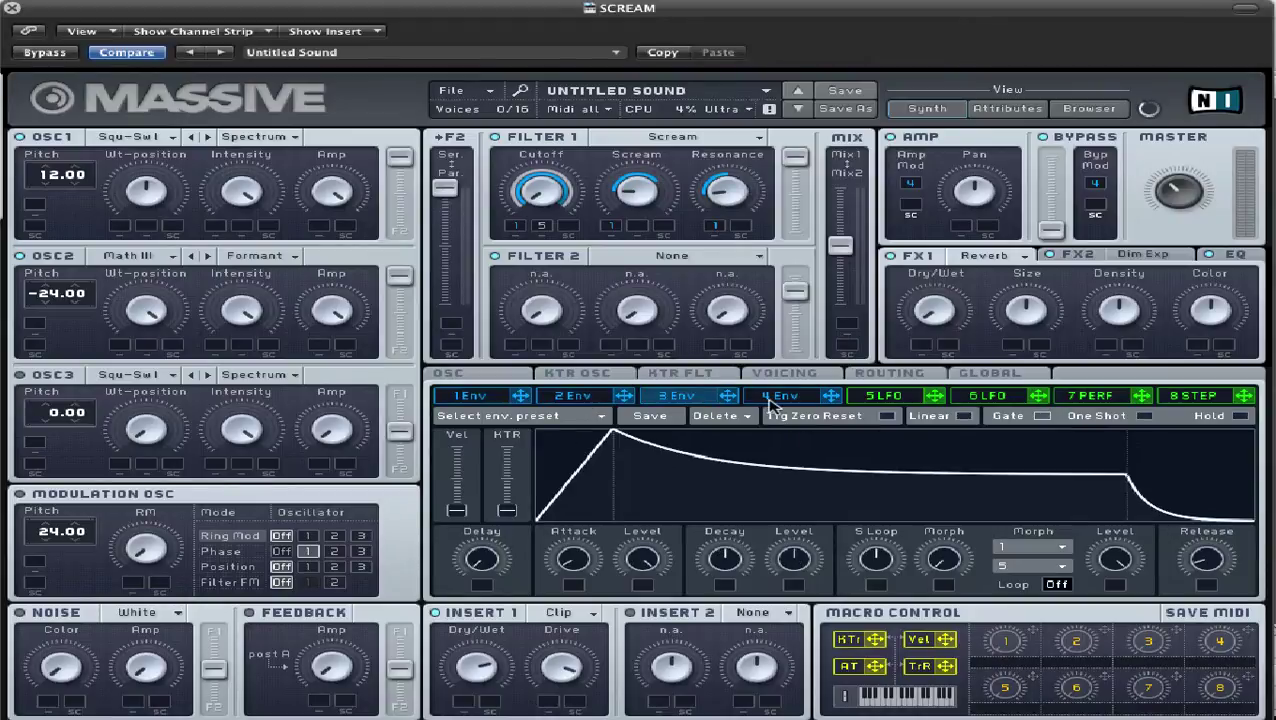
{"action": "left_click", "coordinate": [771, 399]}
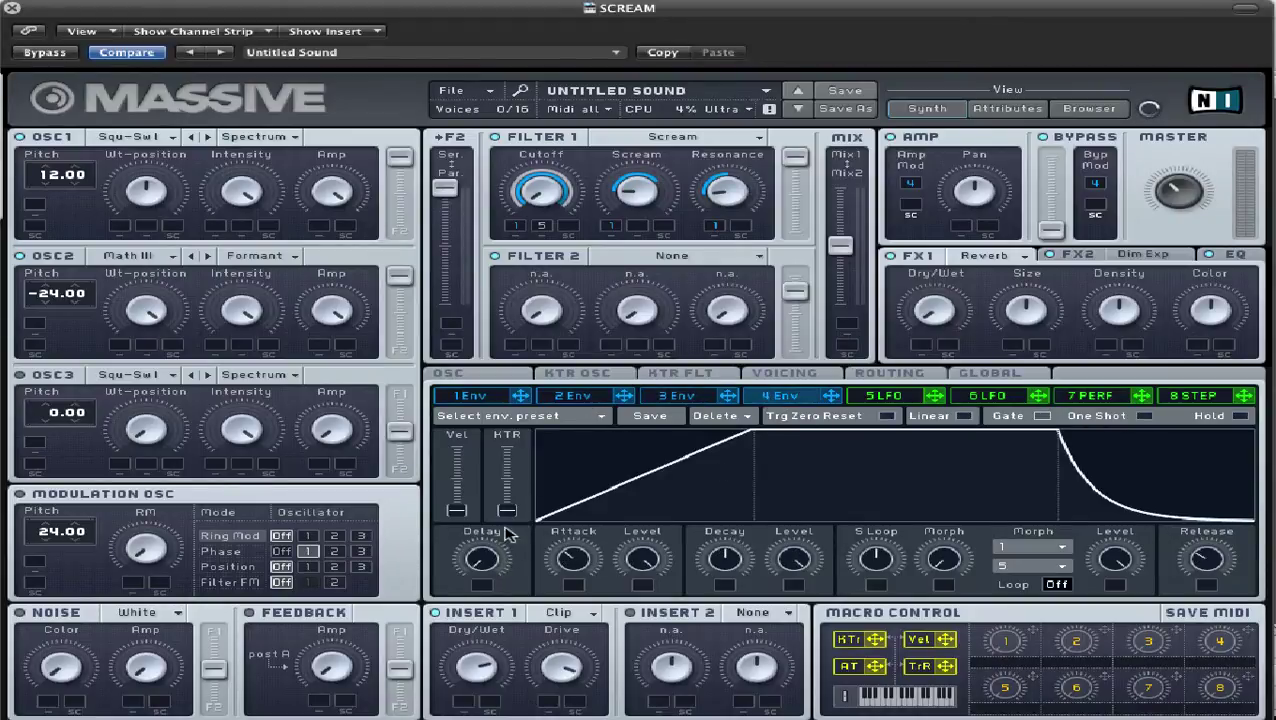
{"action": "left_click", "coordinate": [498, 400]}
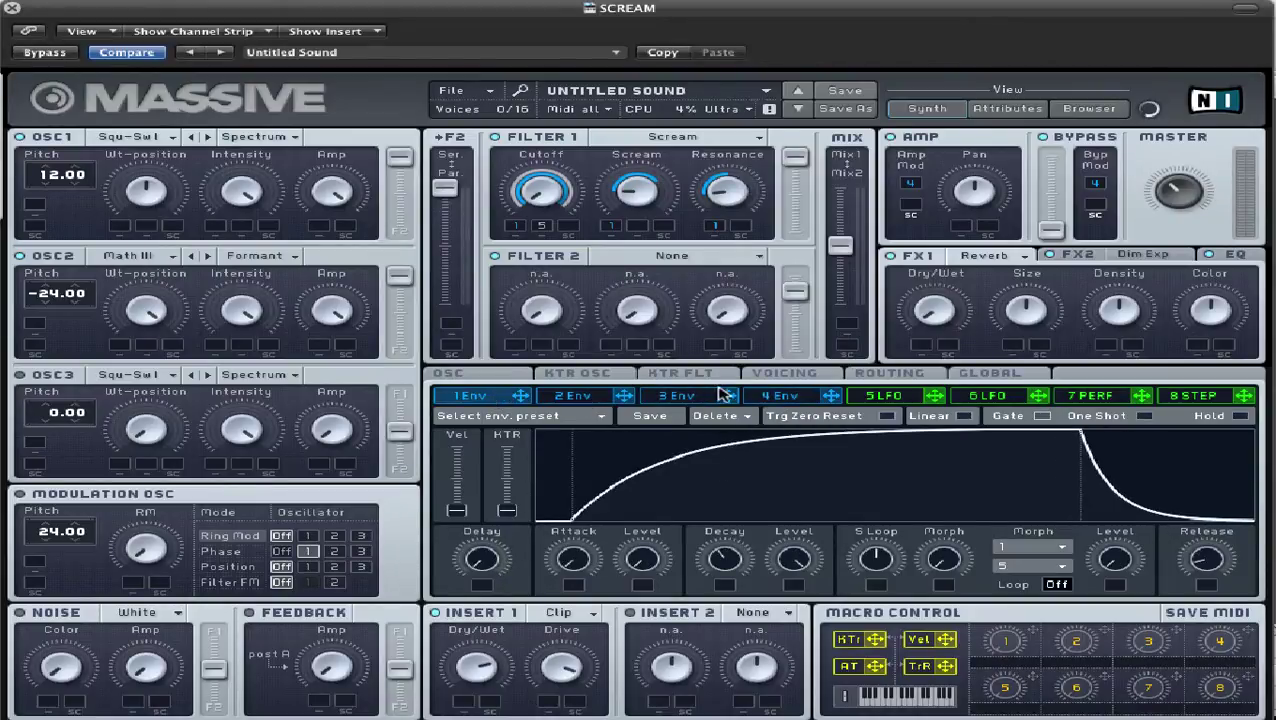
{"action": "left_click", "coordinate": [772, 396]}
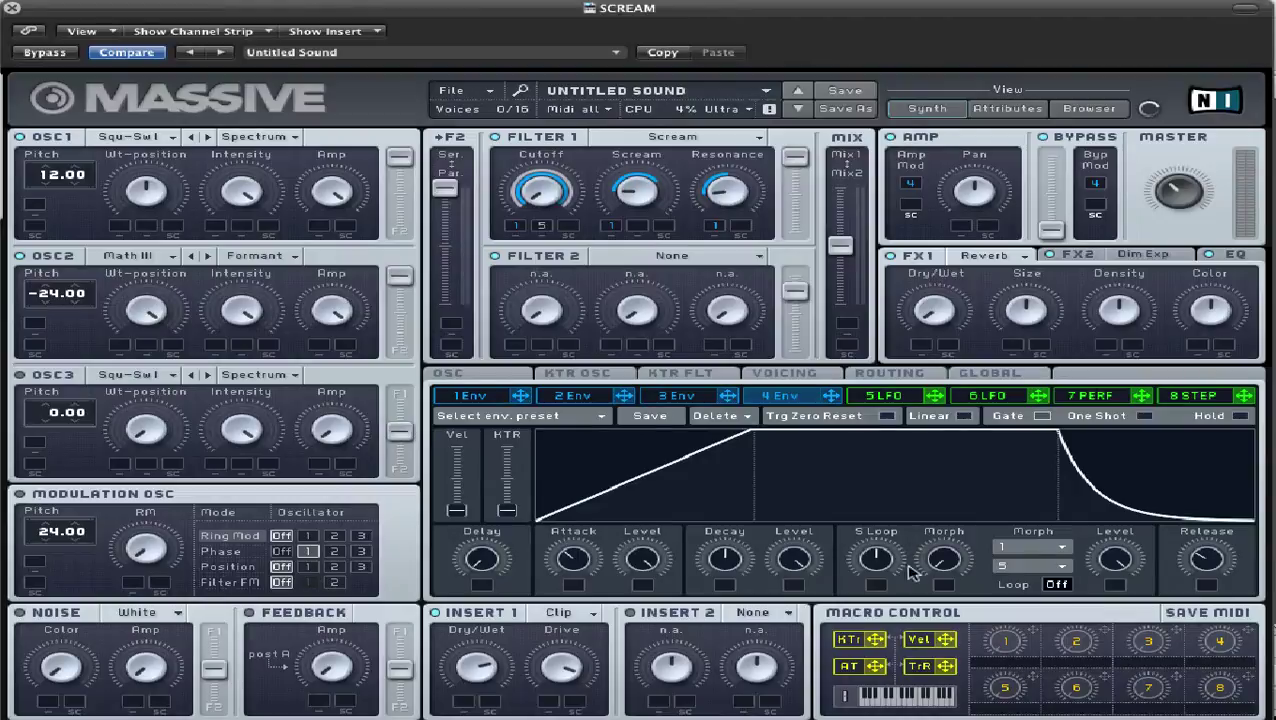
- Review the oscillator glide and pitchbend settings and set the patch's voicing to Monophon
{"action": "left_click", "coordinate": [508, 376]}
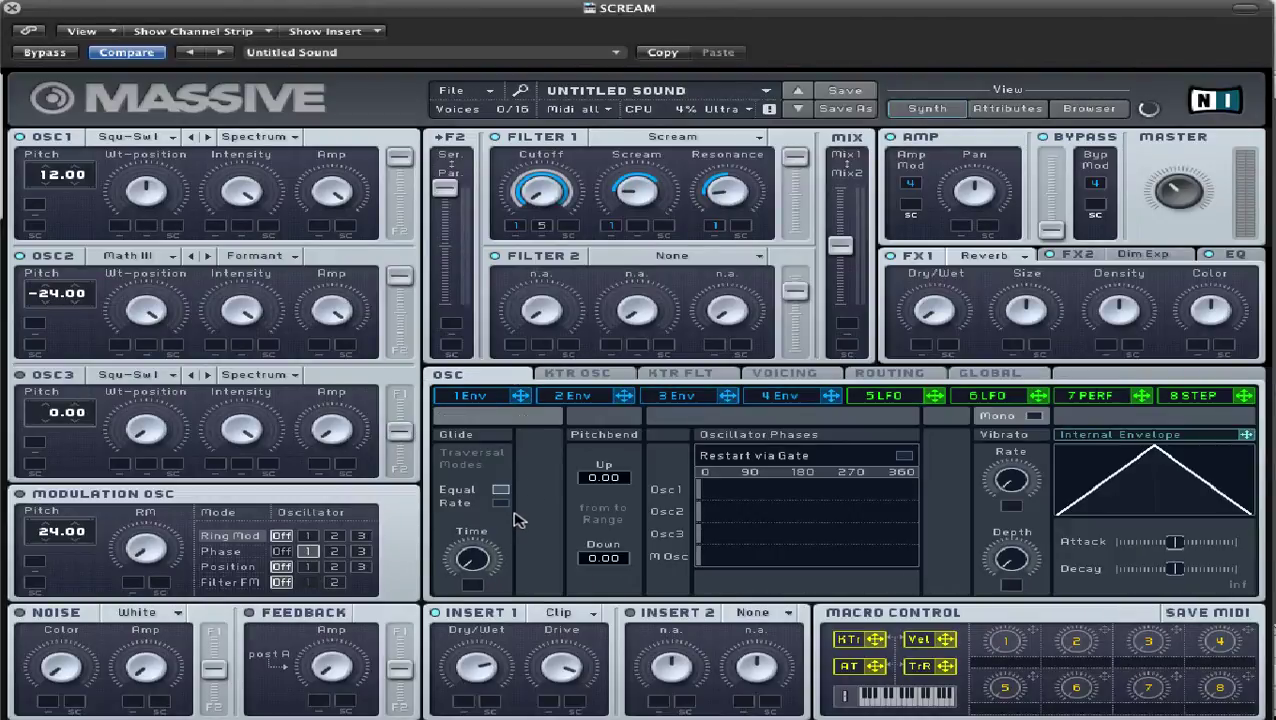
{"action": "left_click", "coordinate": [800, 374]}
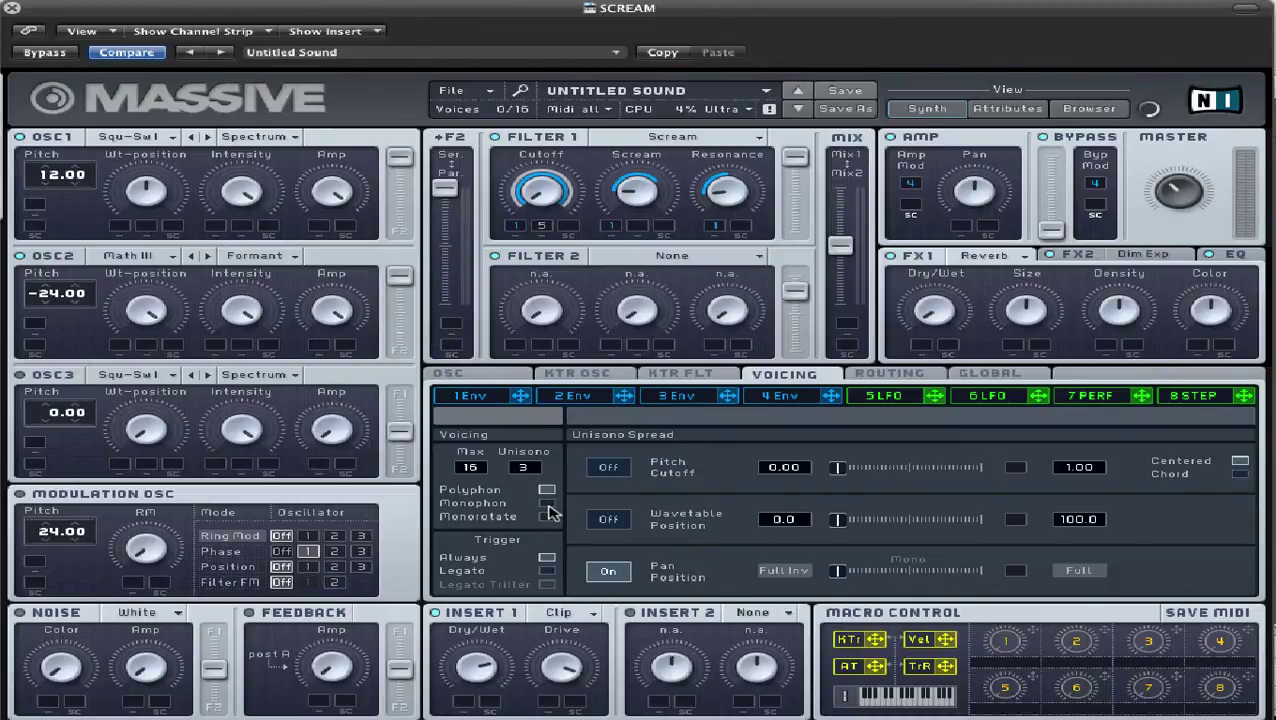
{"action": "left_click", "coordinate": [547, 503]}
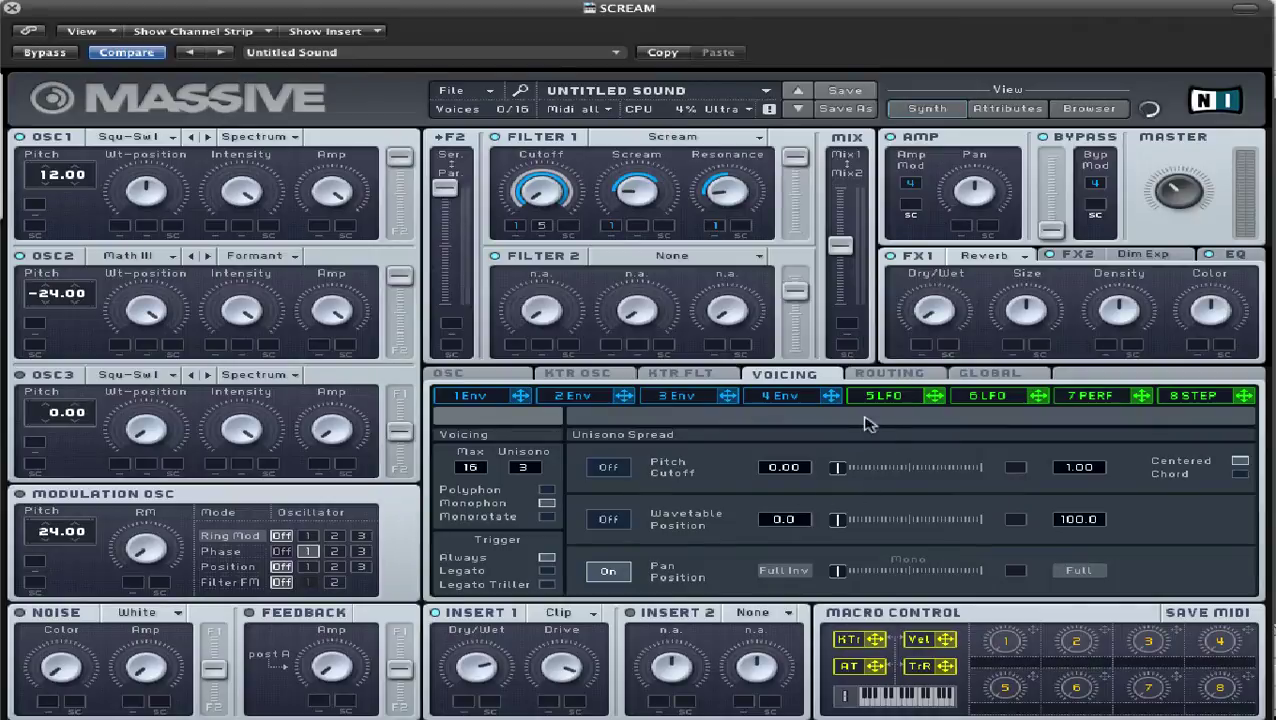
- Check the patch's global and routing settings and LFO 5's settings
{"action": "left_click", "coordinate": [970, 376]}
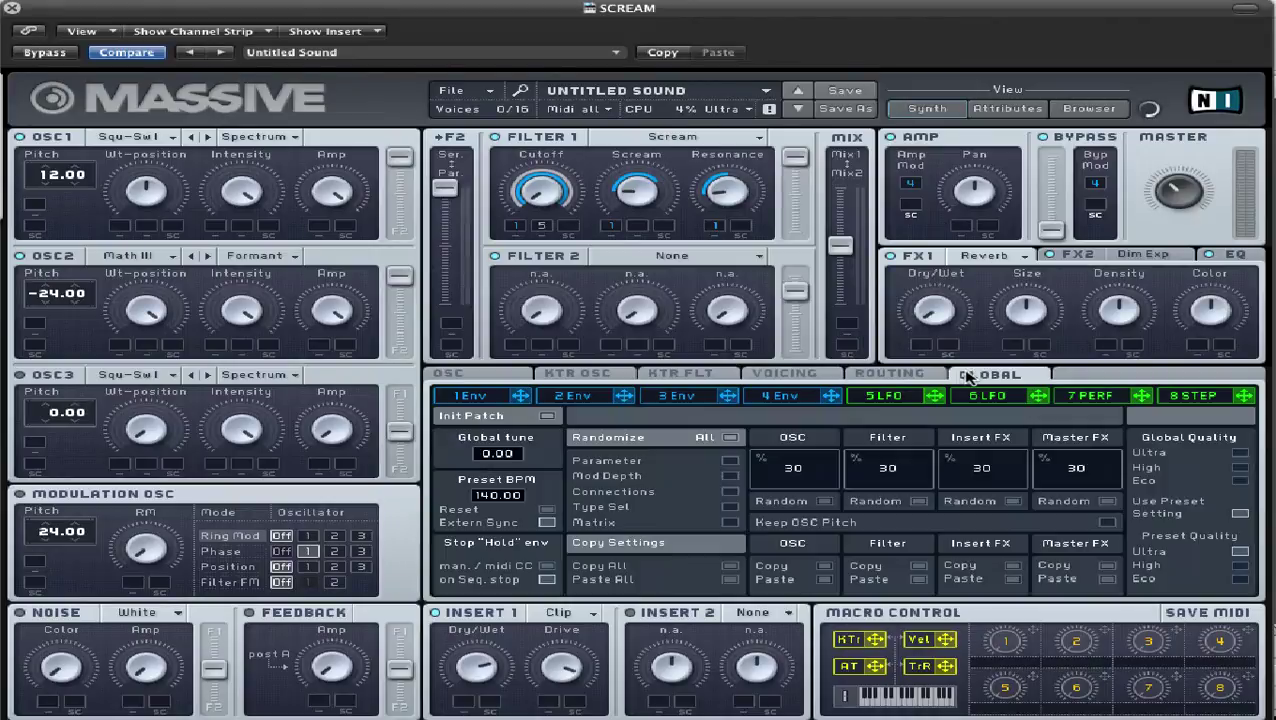
{"action": "left_click", "coordinate": [855, 373]}
{"action": "left_click", "coordinate": [890, 395]}
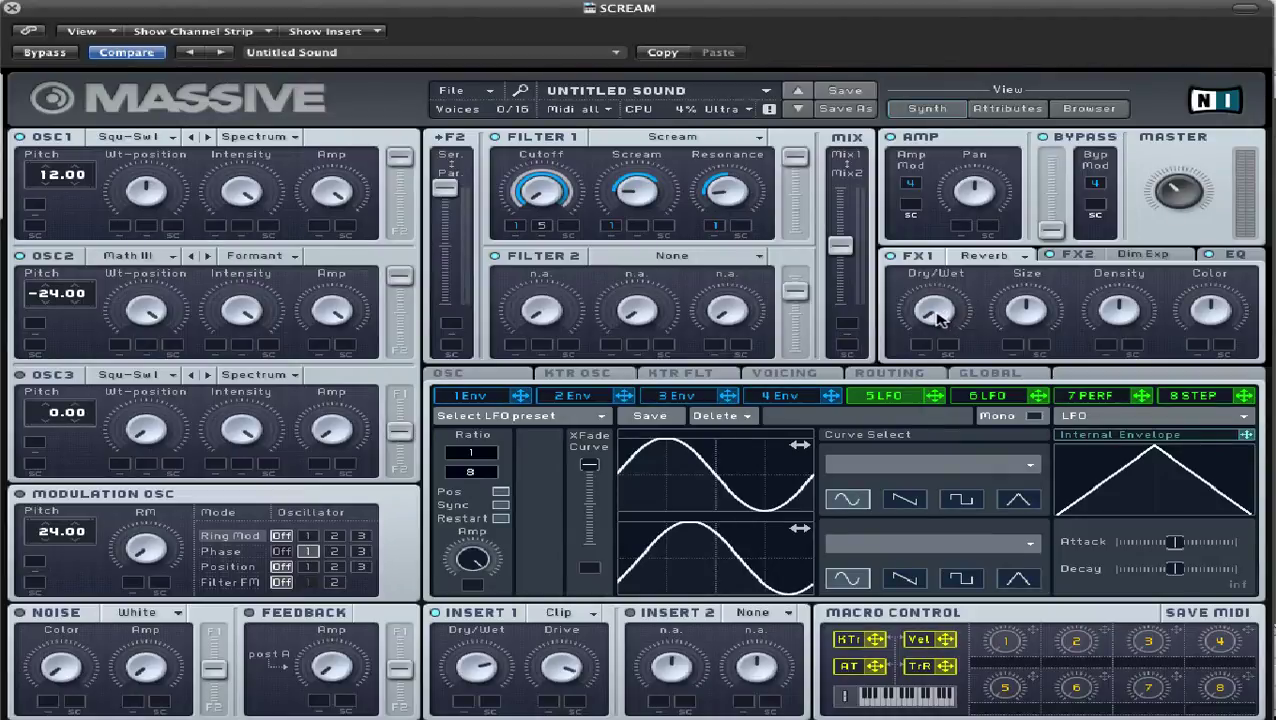
- Examine the FX2 Dim Exp effect, the EQ settings and envelope 1, which modulates Filter 1
{"action": "left_click", "coordinate": [1088, 256]}
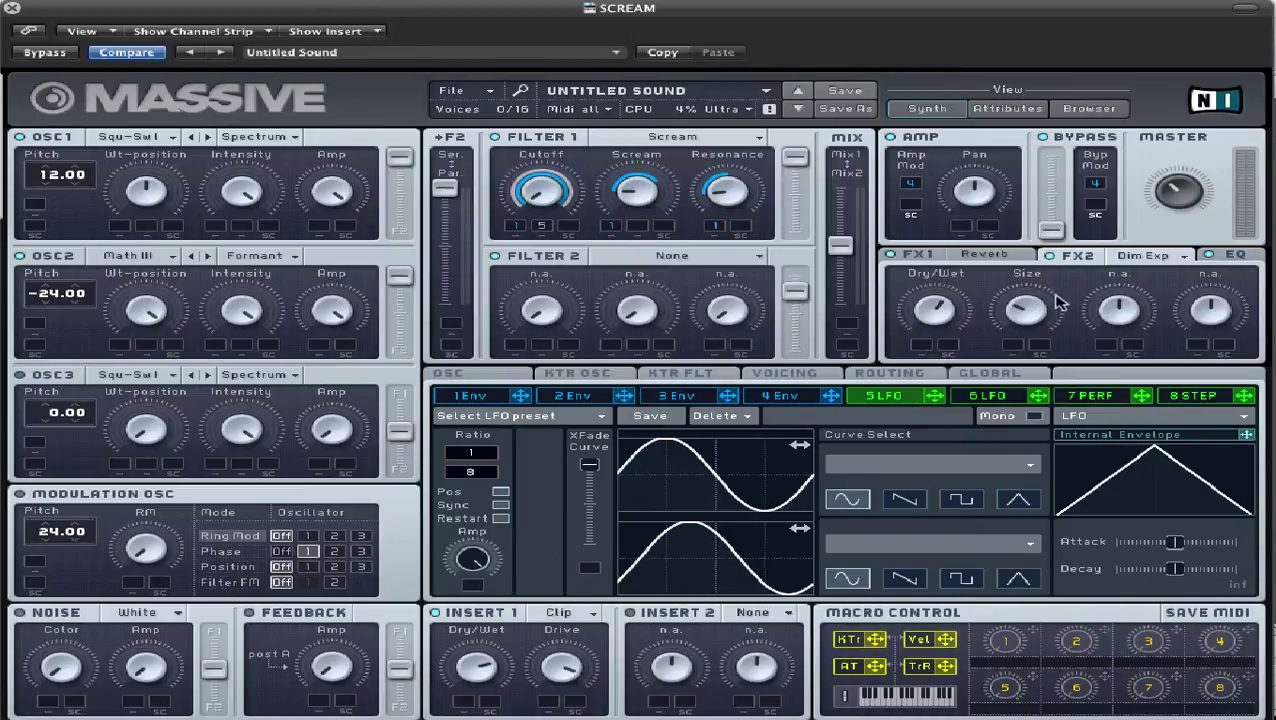
{"action": "left_click", "coordinate": [1233, 256]}
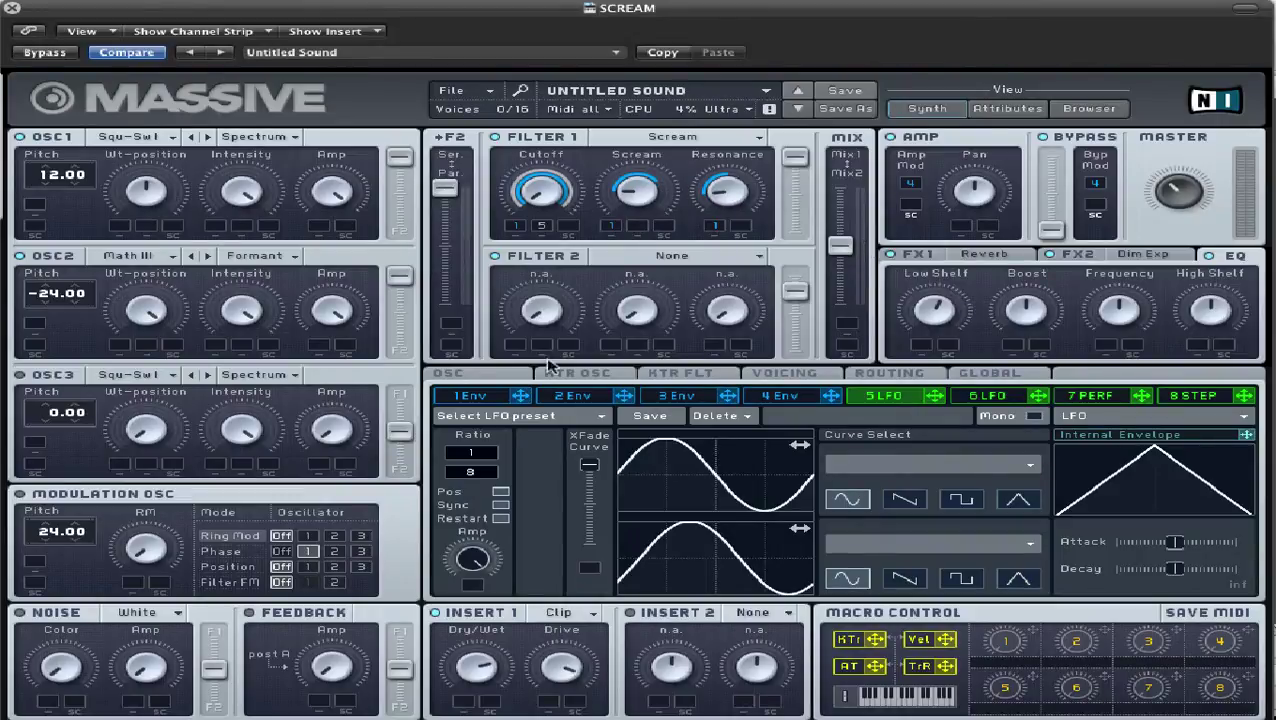
{"action": "left_click", "coordinate": [514, 399]}
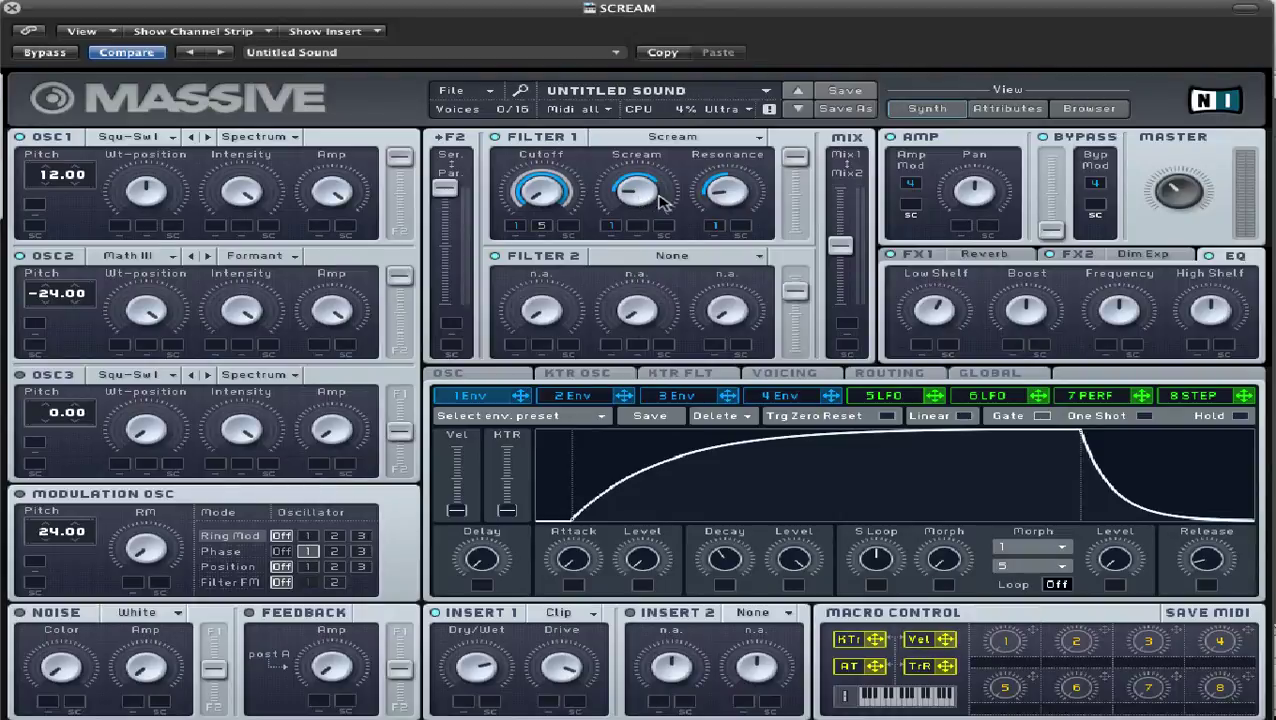
{"action": "left_click", "coordinate": [721, 229]}
- Select the modulation oscillator's Phase mode with oscillator 1 as its target
{"action": "left_click", "coordinate": [250, 553]}
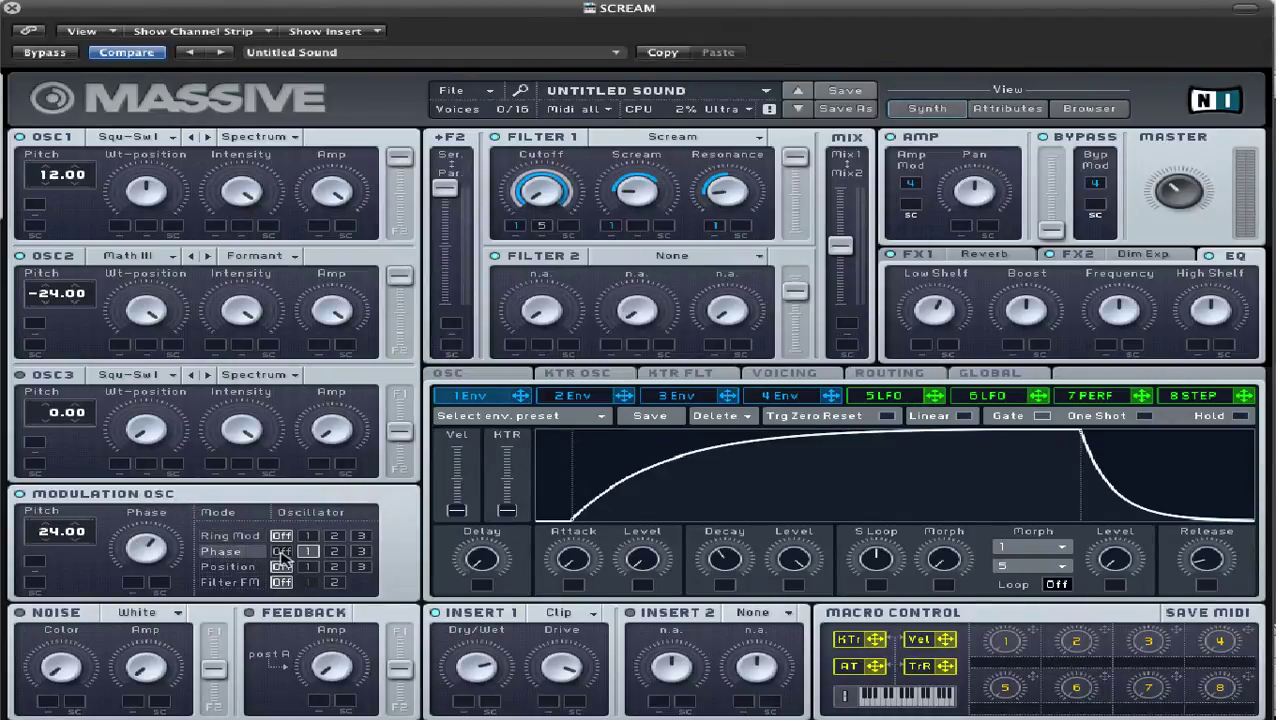
{"action": "left_click", "coordinate": [309, 552]}
- Unmute the LFO 5 modulation on Filter 1's Cutoff and mute it again
{"action": "left_click", "coordinate": [789, 397]}
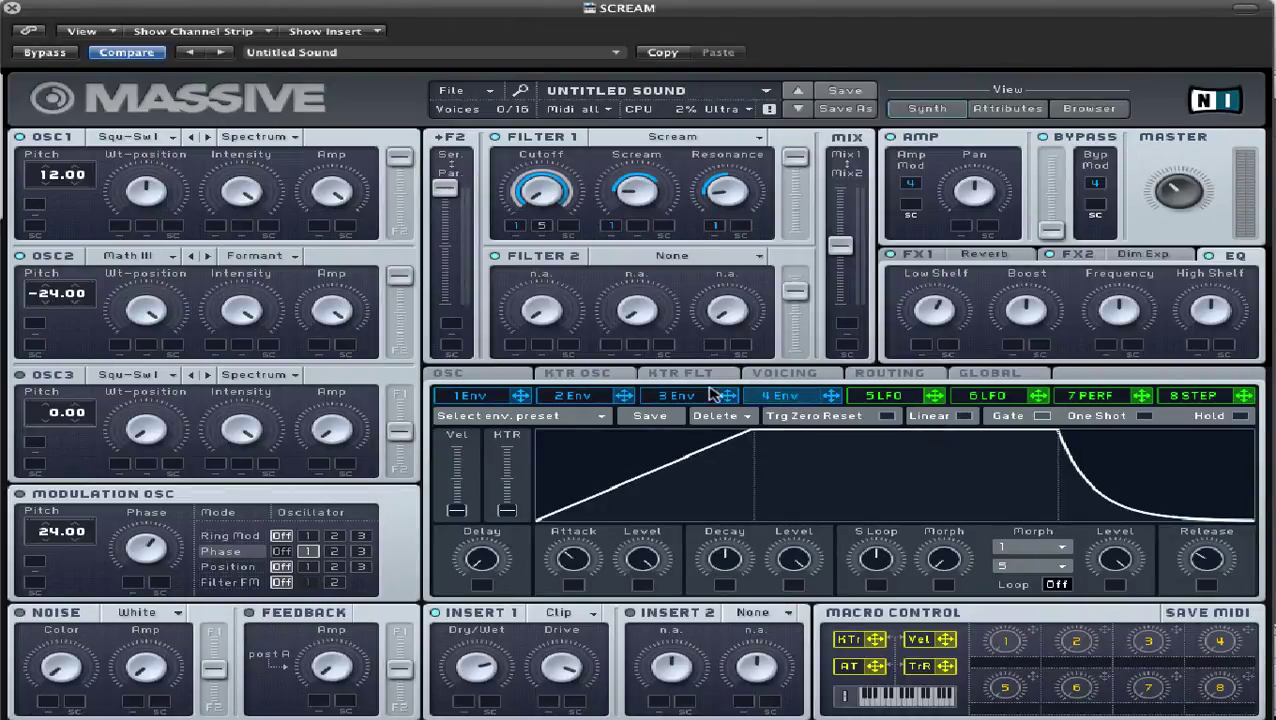
{"action": "left_click", "coordinate": [910, 398]}
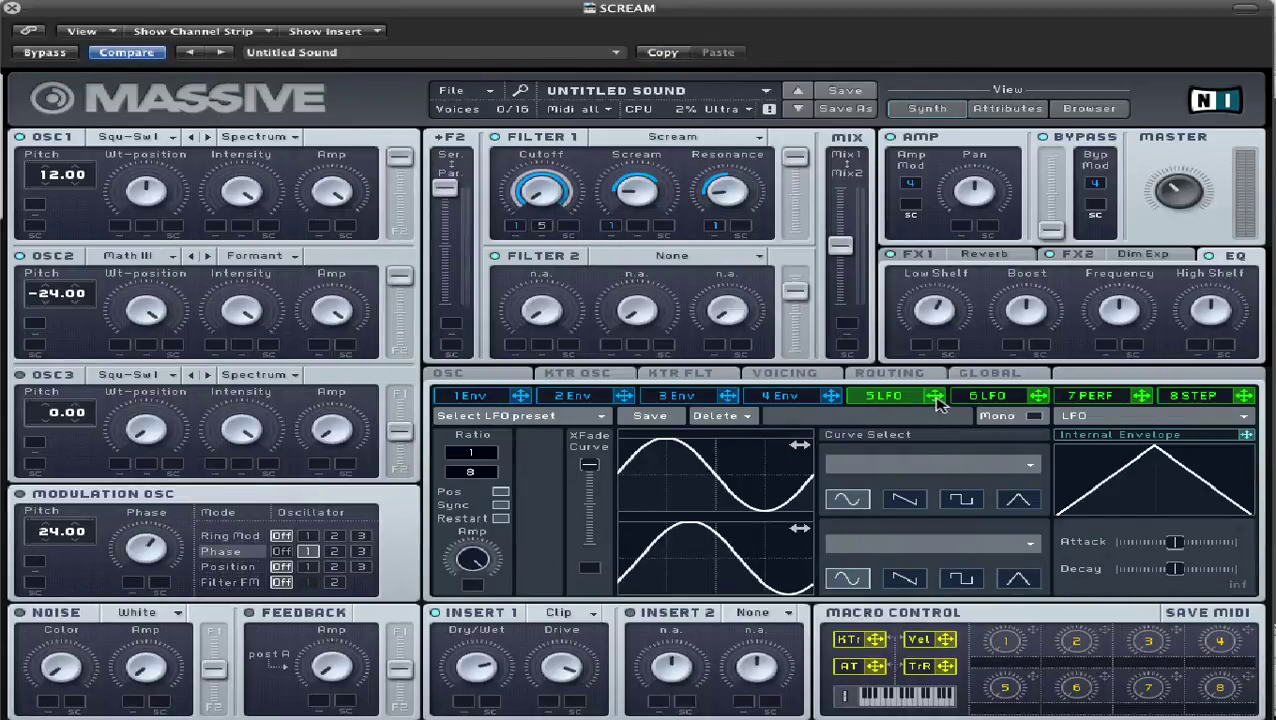
{"action": "right_click", "coordinate": [540, 229]}
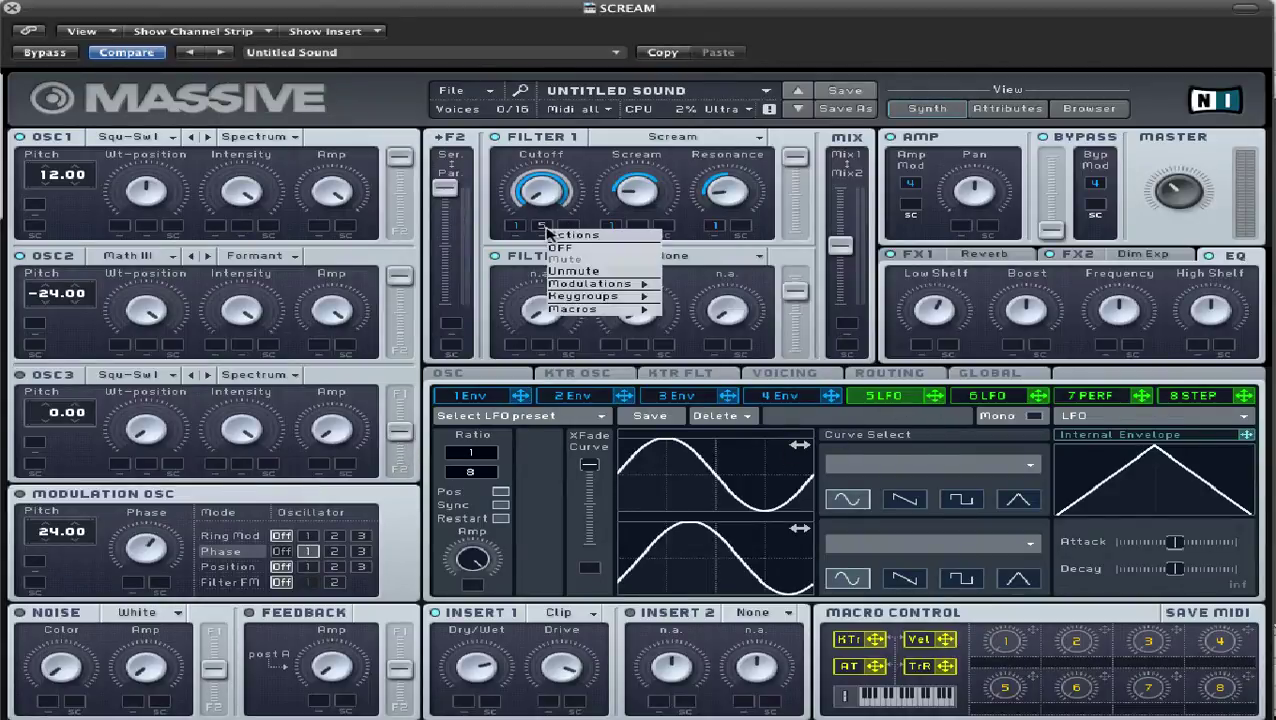
{"action": "left_click", "coordinate": [588, 271]}
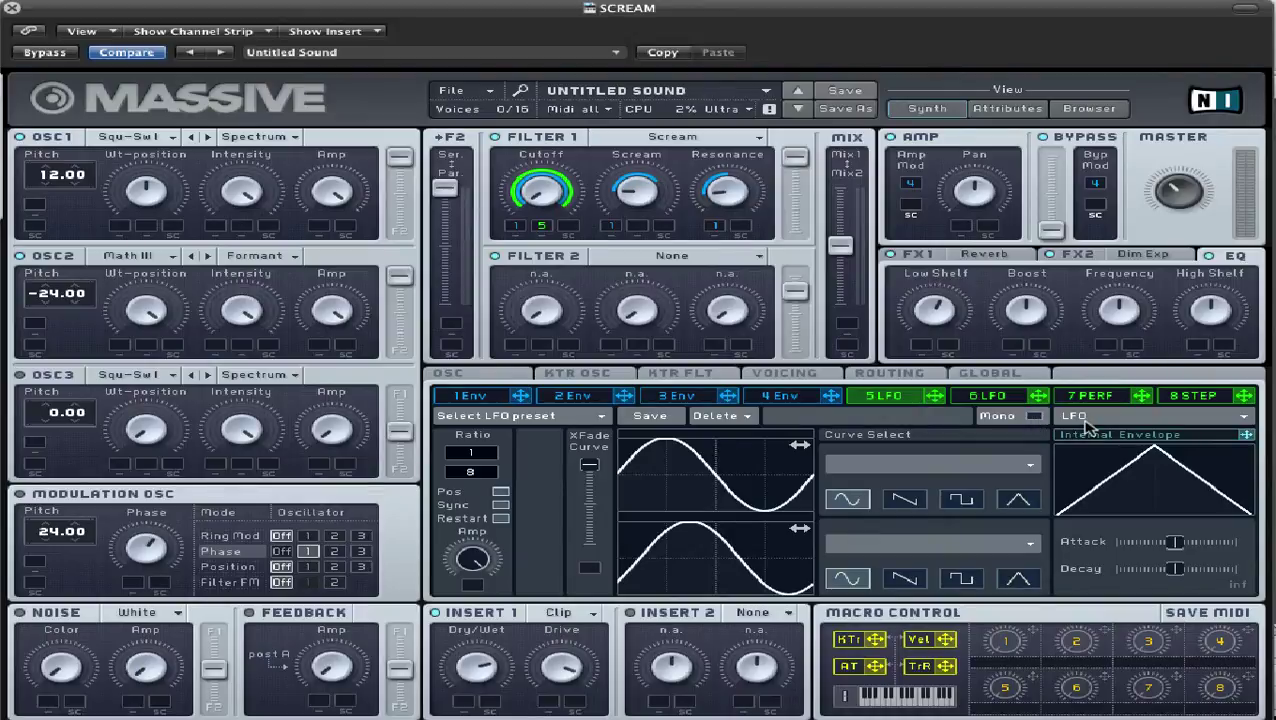
{"action": "right_click", "coordinate": [540, 227]}
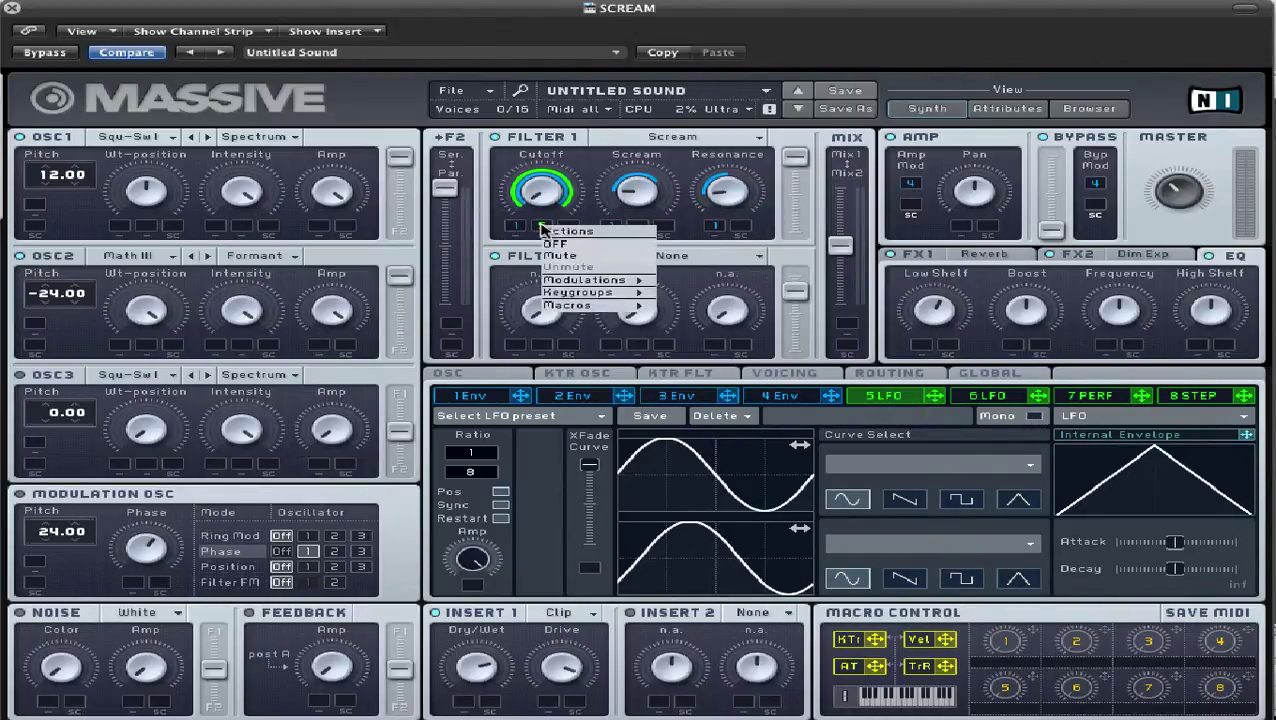
{"action": "left_click", "coordinate": [585, 258]}
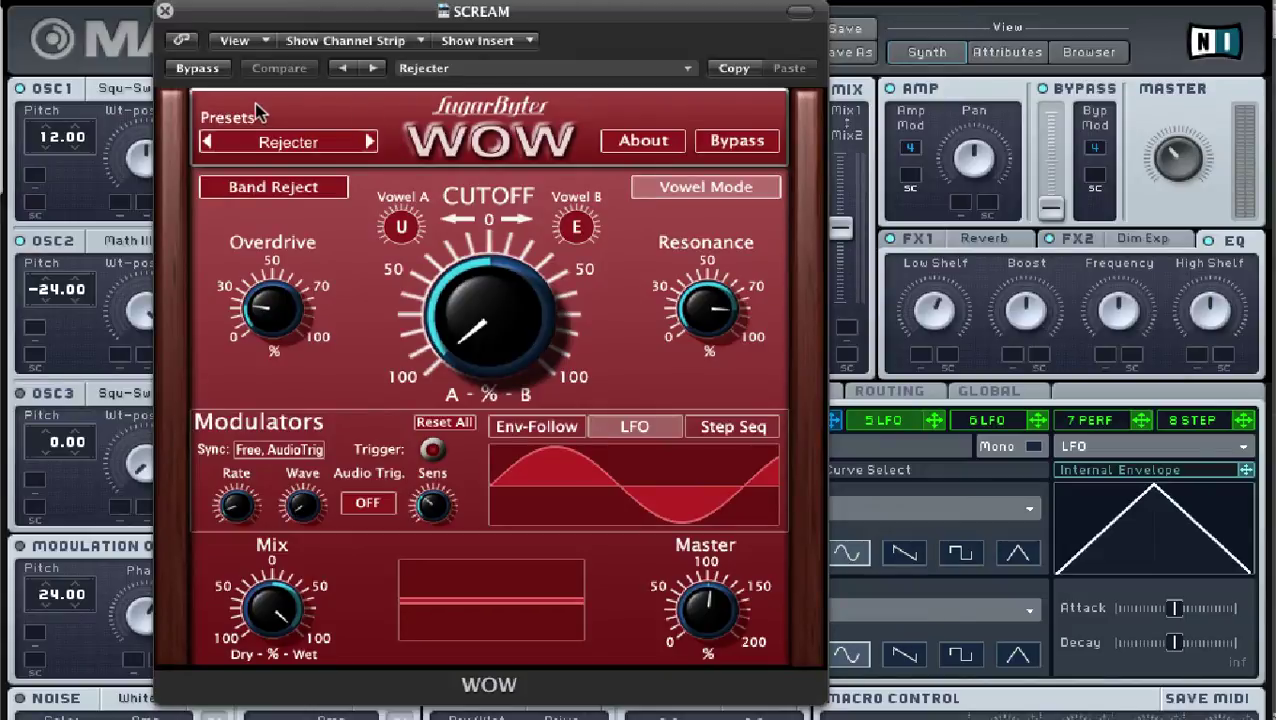
- In the WOW plug-in, browse the Vowel presets and keep the Rejecter preset
{"action": "left_click", "coordinate": [273, 143]}
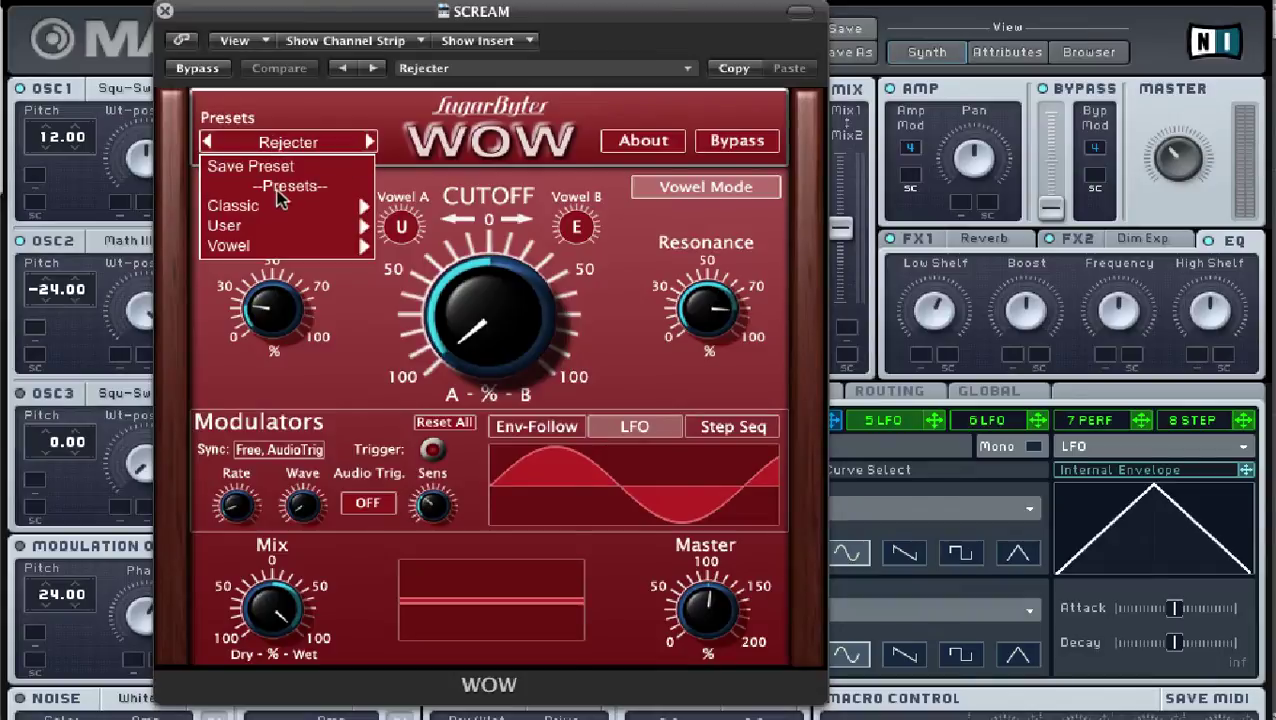
{"action": "mouse_move", "coordinate": [272, 250]}
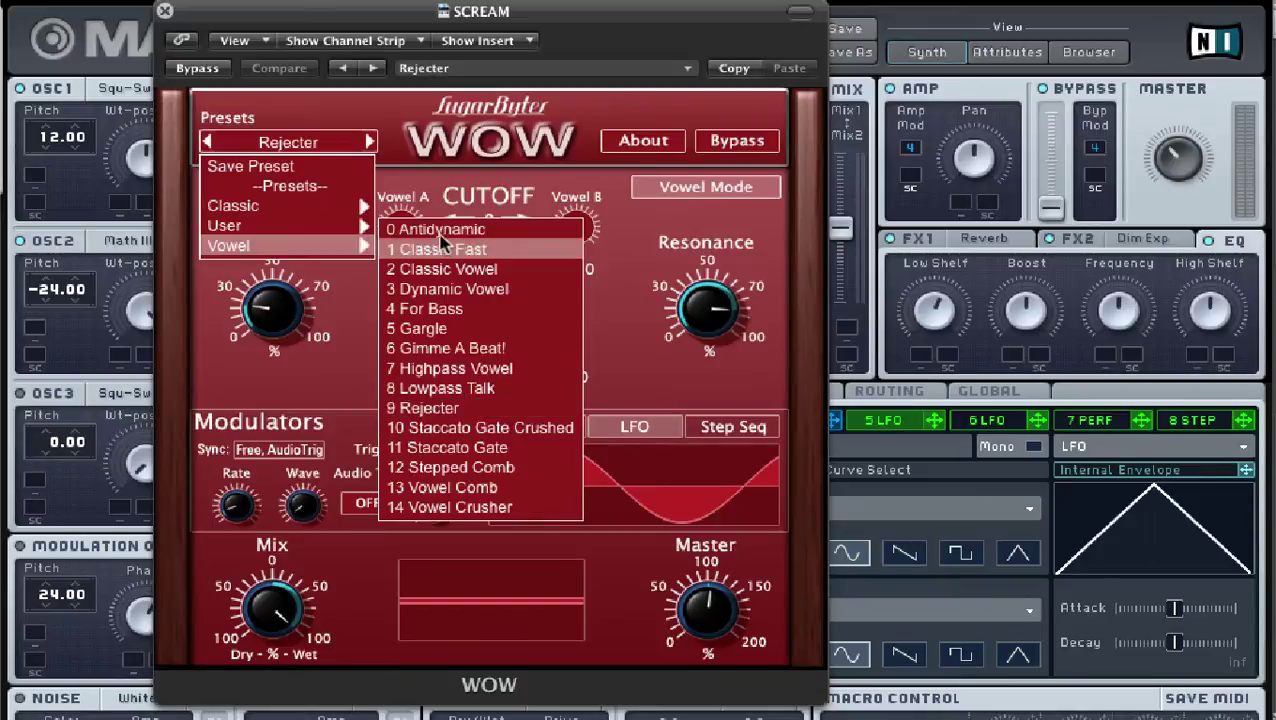
{"action": "left_click", "coordinate": [329, 370]}
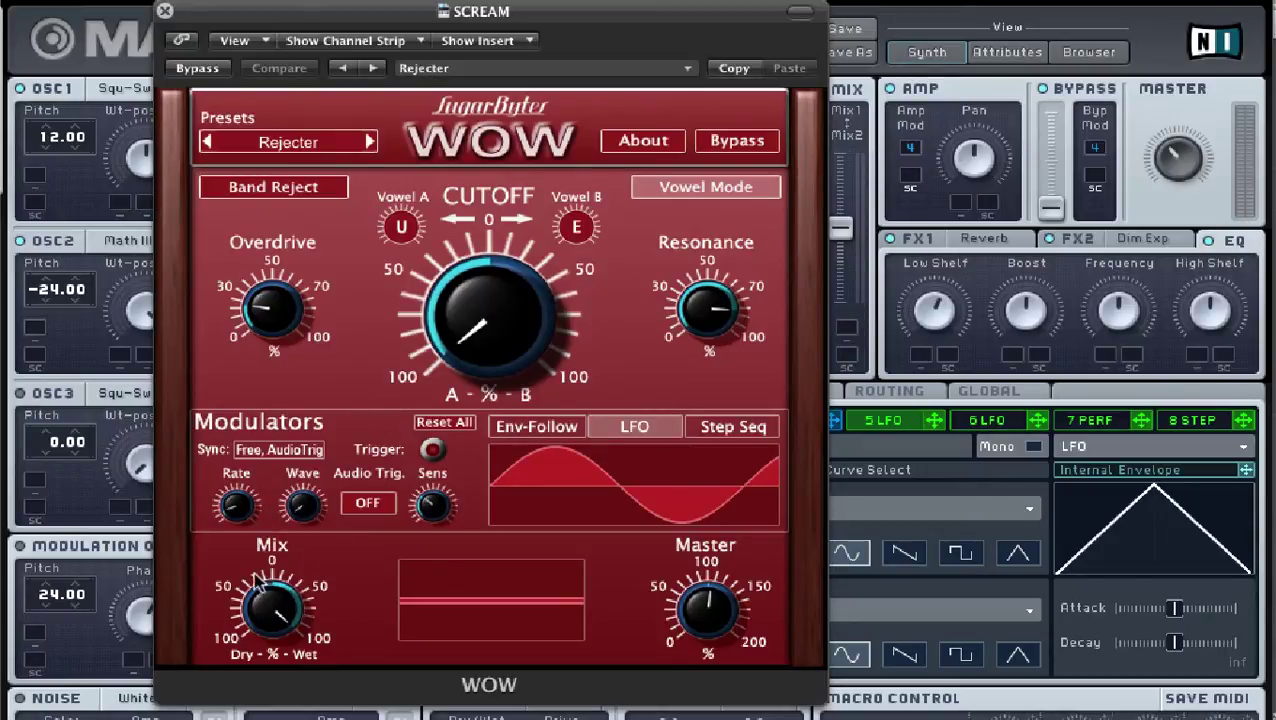
- Compare WOW's Step Seq, Env-Follow and LFO modulators, ending on the LFO
{"action": "left_click", "coordinate": [745, 428]}
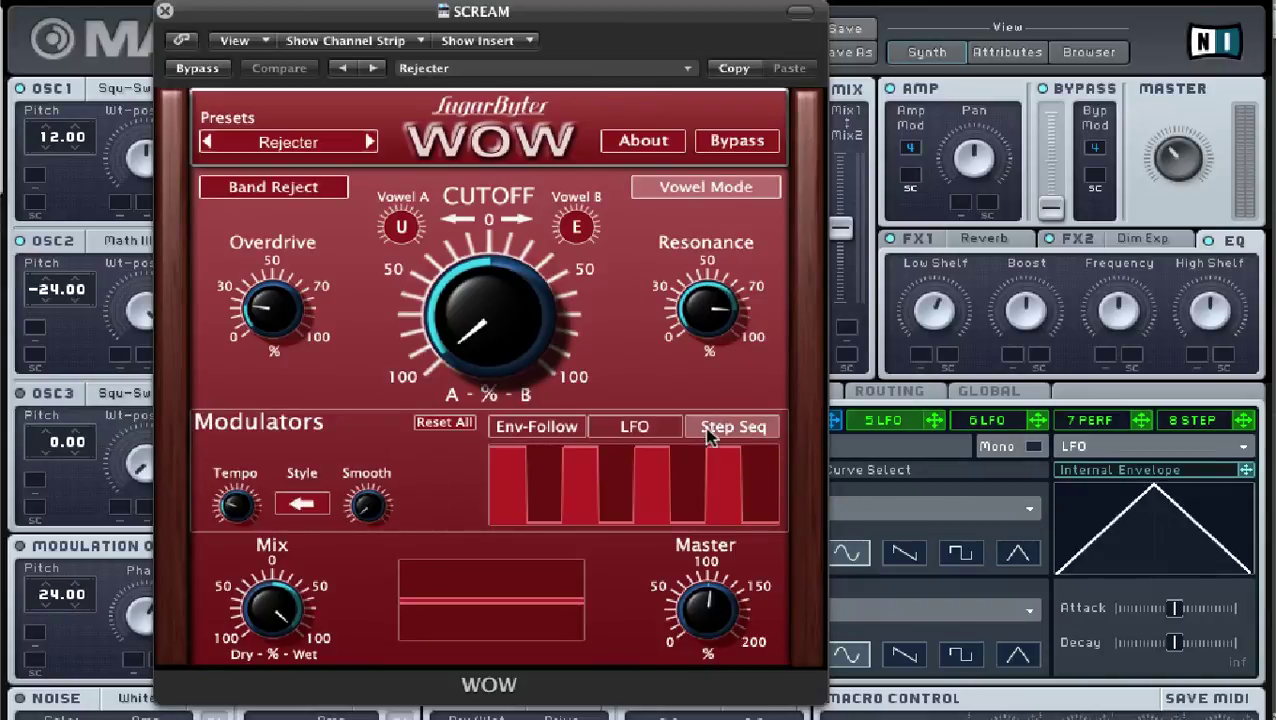
{"action": "left_click", "coordinate": [562, 436]}
{"action": "left_click", "coordinate": [620, 432]}
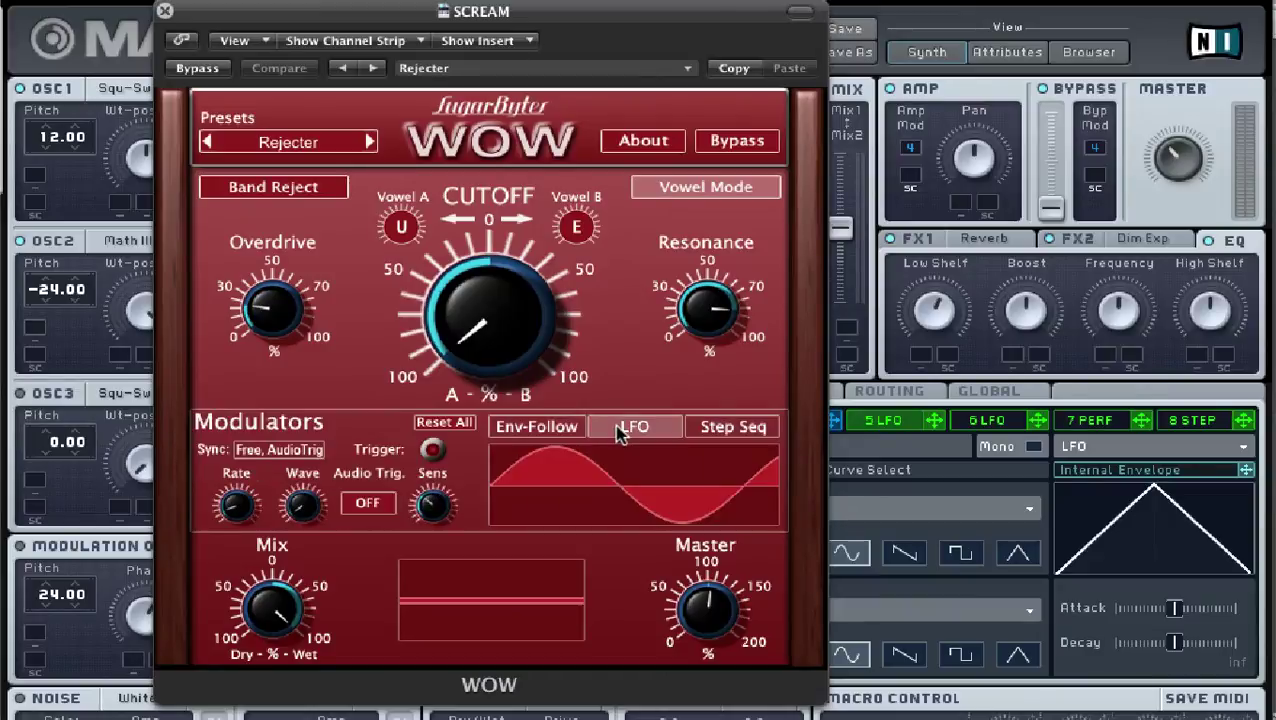
- Open the modulation mixer for WOW's Cutoff and play the sound briefly to hear its effect
{"action": "right_click", "coordinate": [497, 307]}
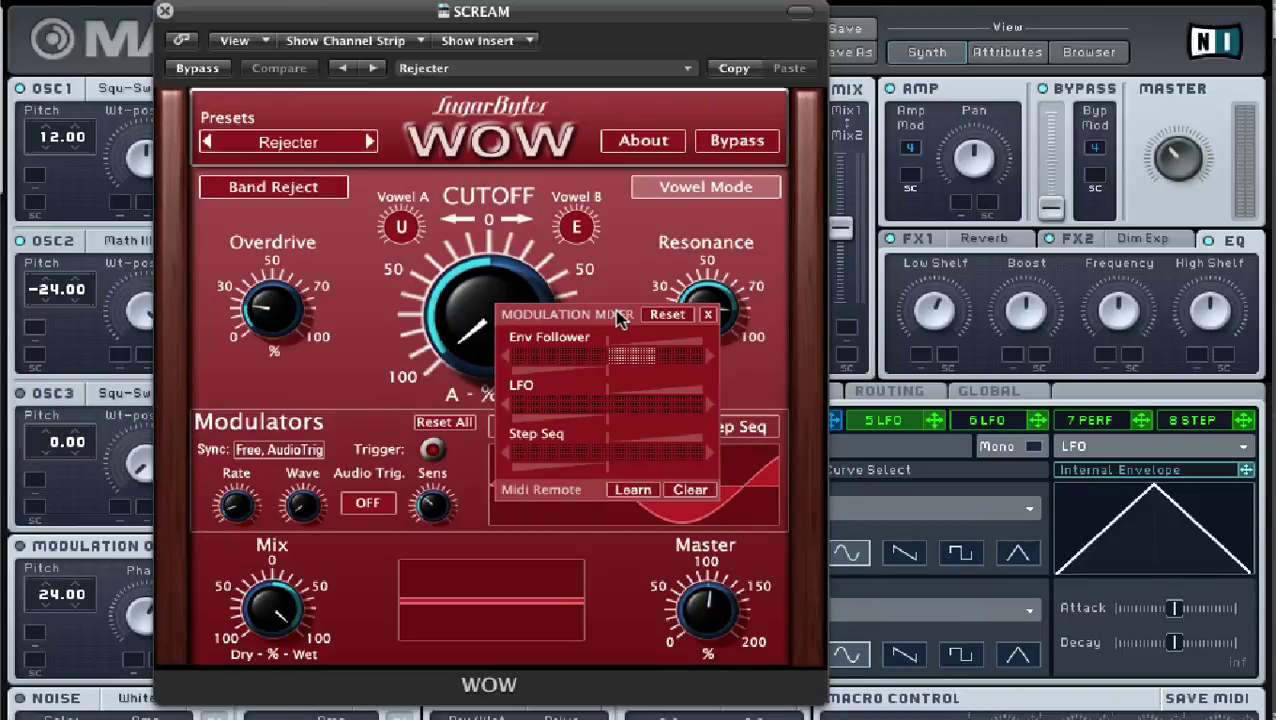
{"action": "key", "text": "space"}
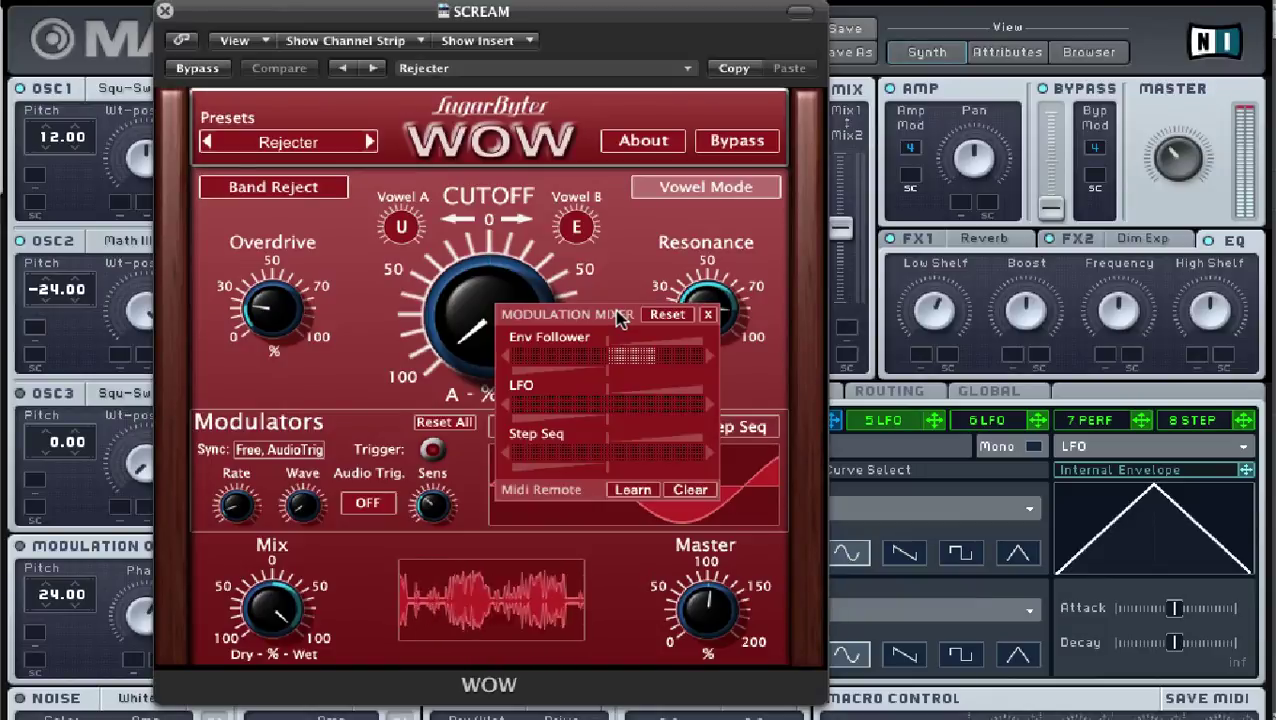
{"action": "key", "text": "space"}
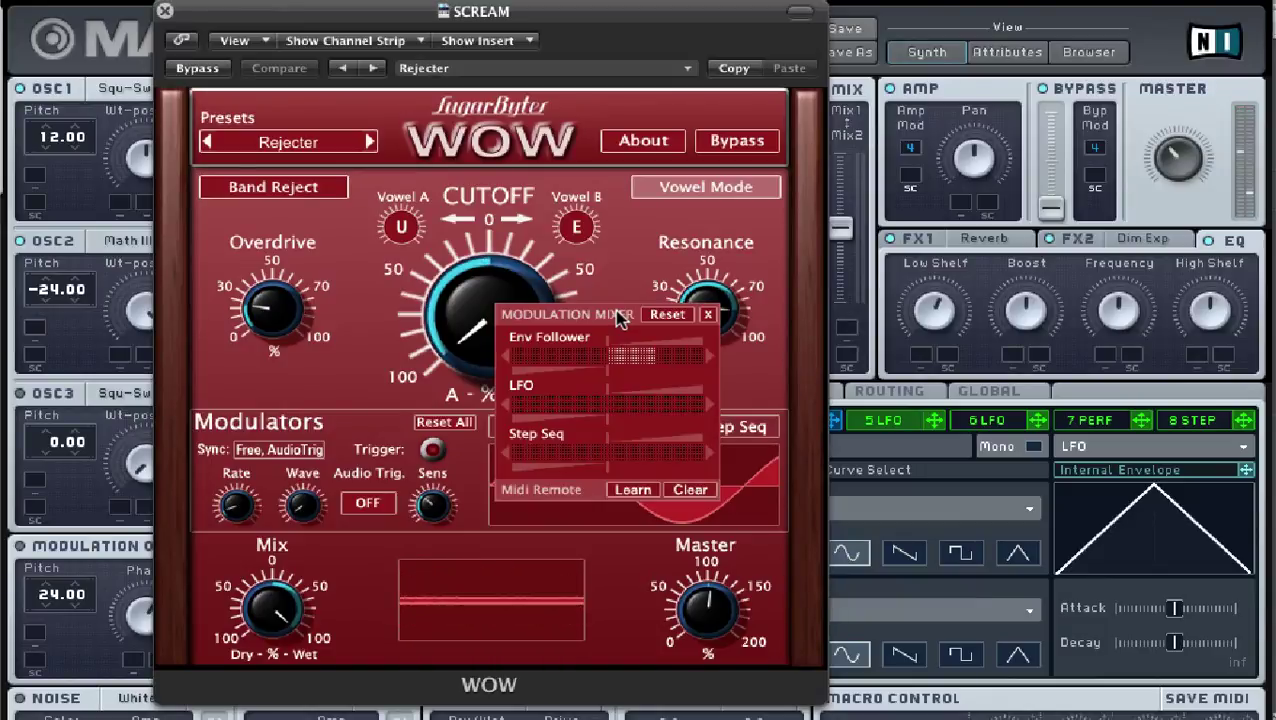